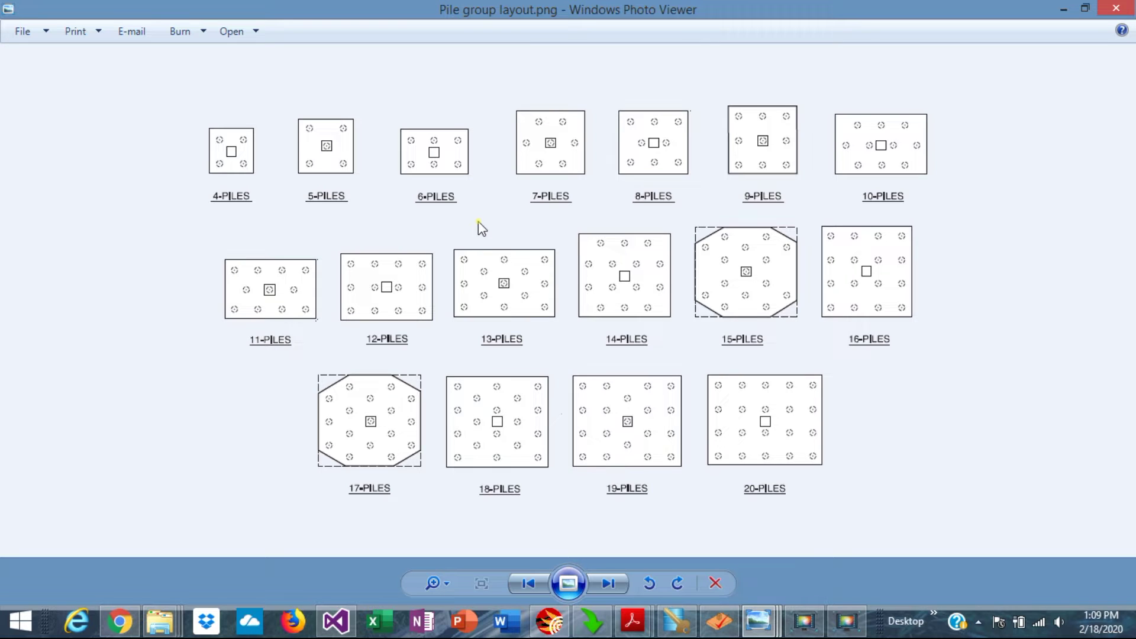
Advance to Pile axial calculation.png, which shows the pile axial load formula.
key("Right")
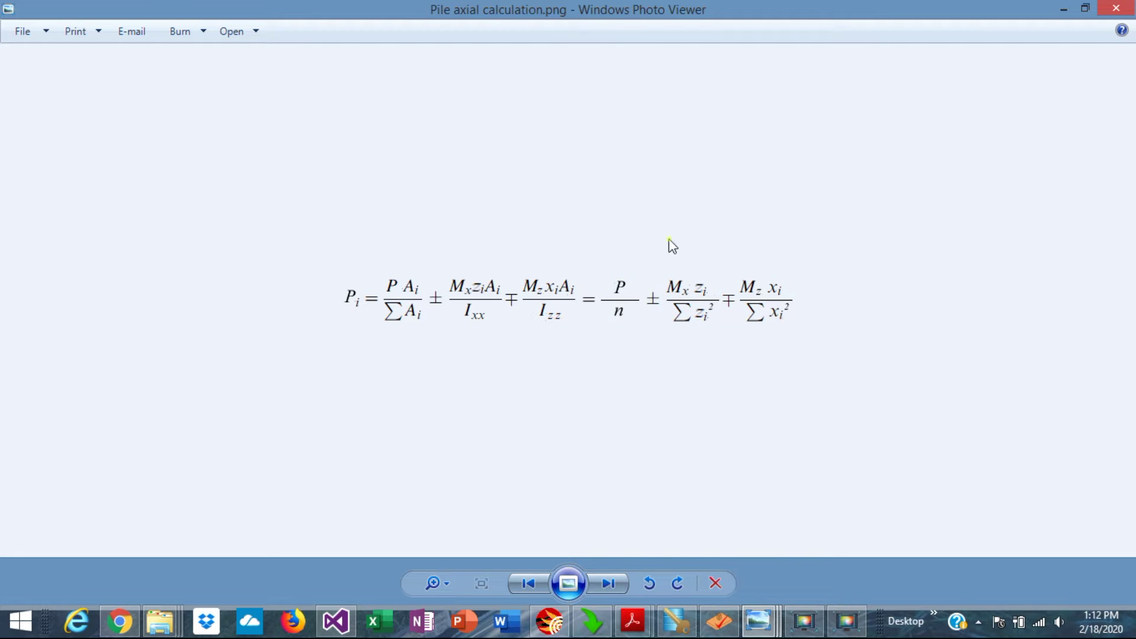
Advance to Shear limit states 1.png, showing shear perimeters at d/2 and d.
key("Right")
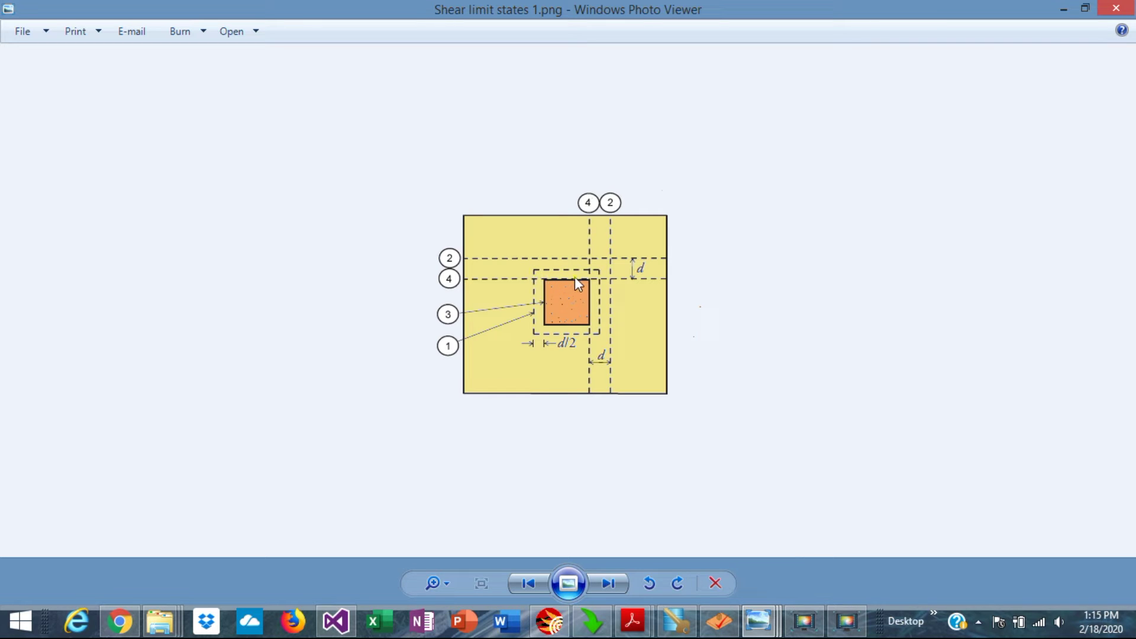
Advance to Shear limit states 2.png, showing pile cap shear sections 1–4.
key("Right")
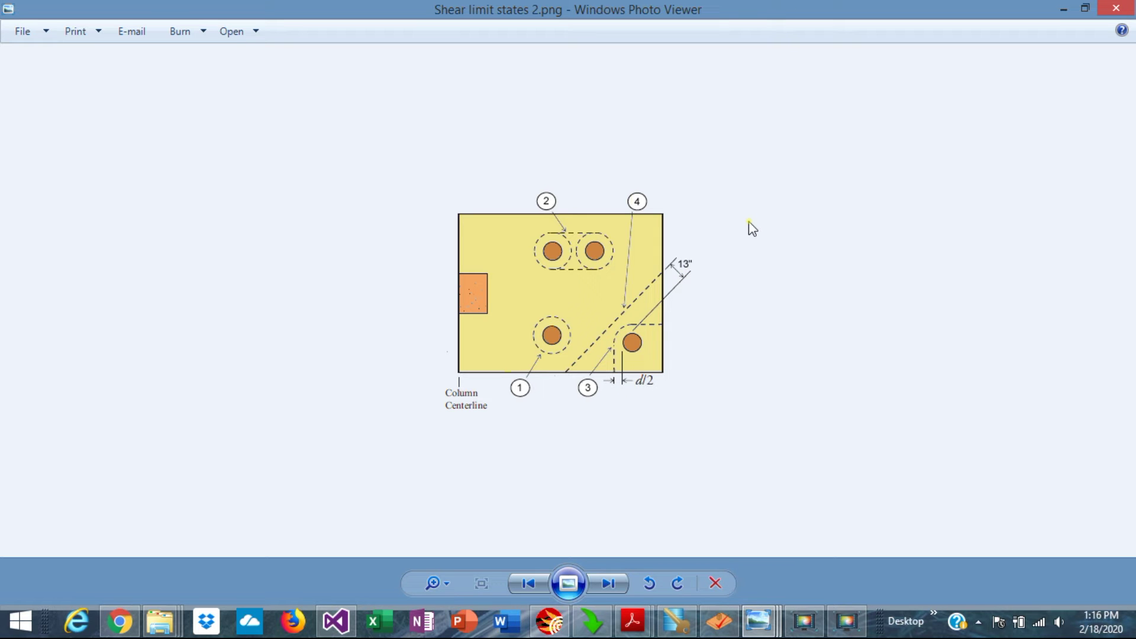
Return from Photo Viewer to the ASDIP Foundation Pile Cap Design window with Alt+Tab.
key("alt+Tab")
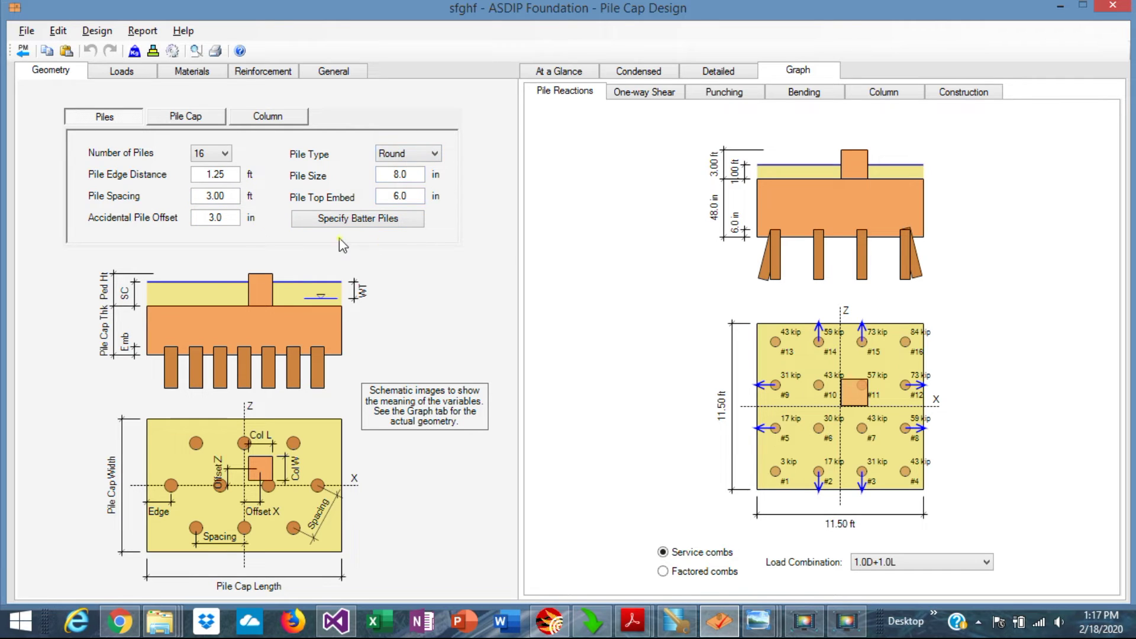
Review batter piles, cap and column geometry, then pile capacities of 100/50/5 kip.
left_click(381, 222)
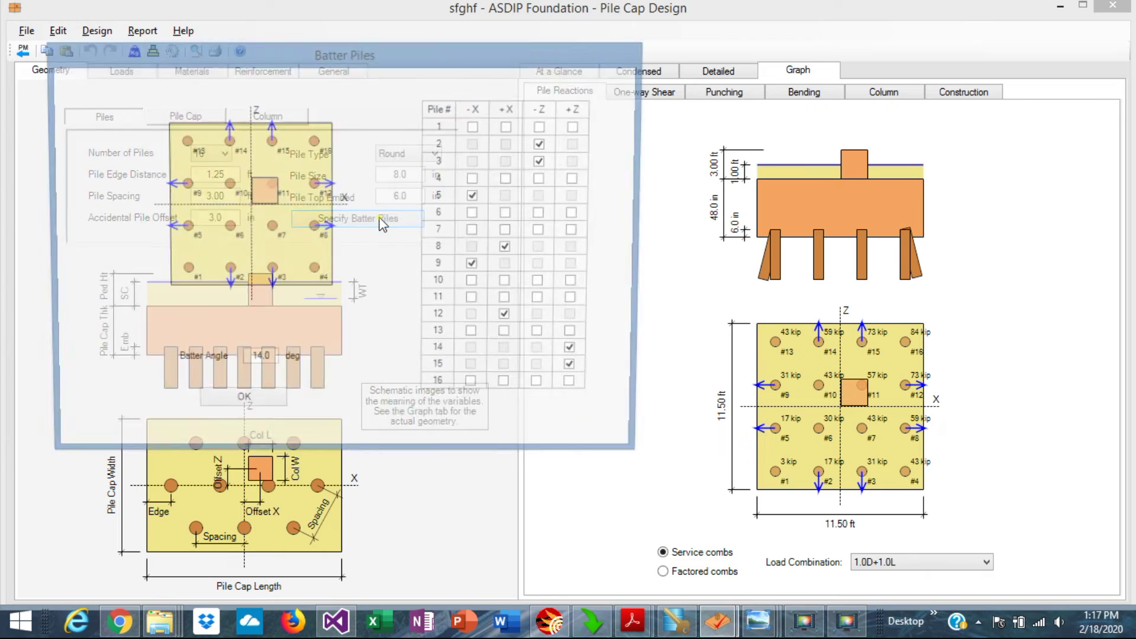
left_click(253, 406)
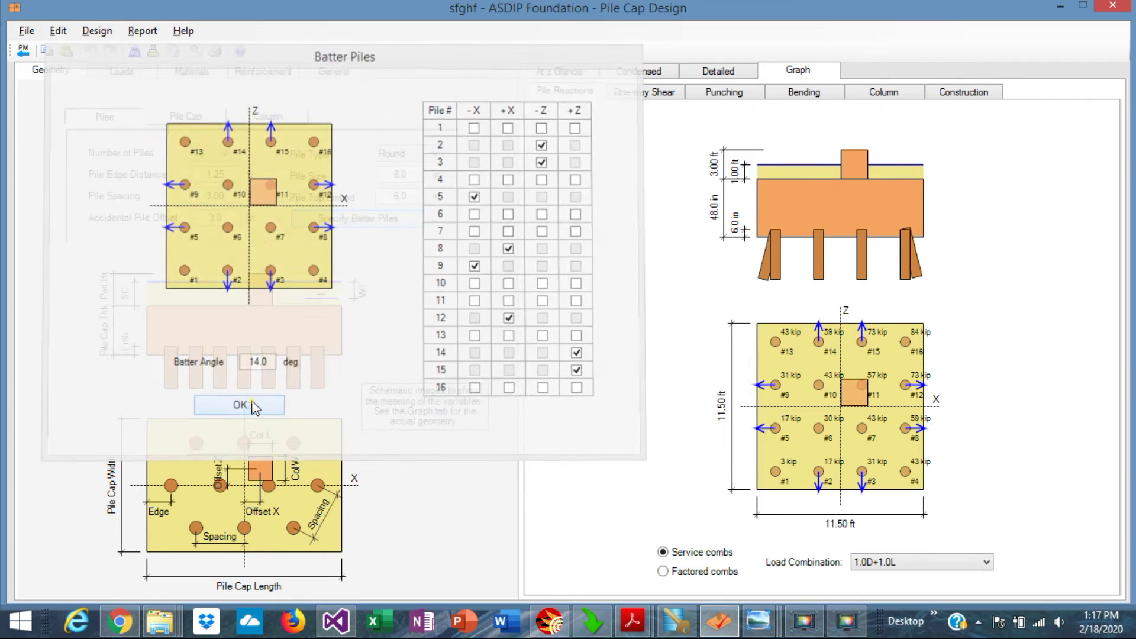
left_click(187, 116)
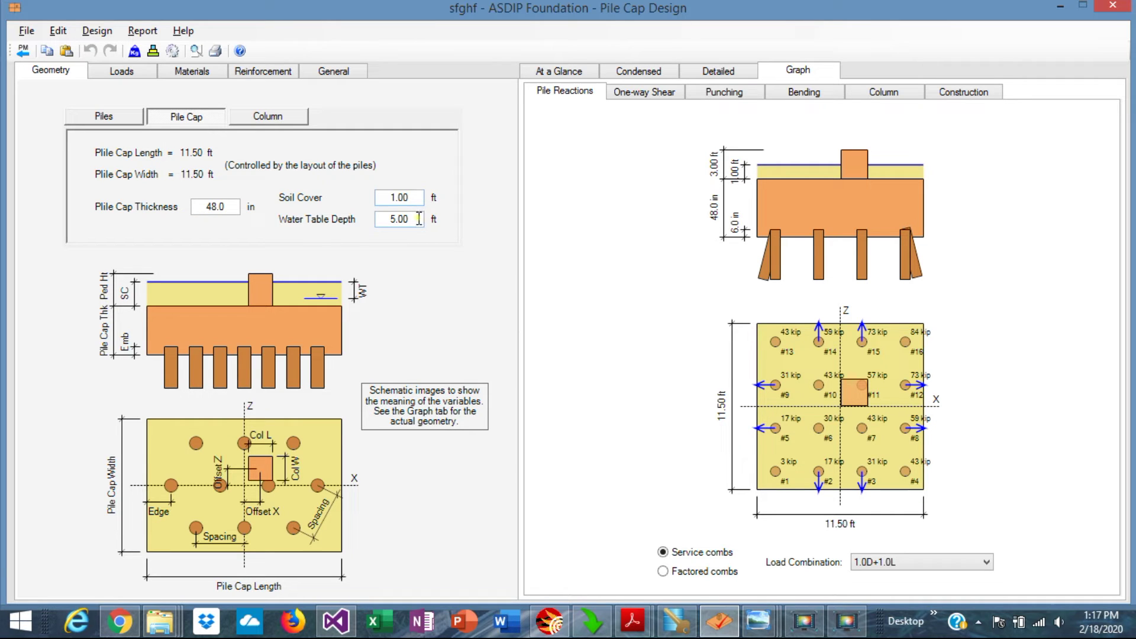
left_click(269, 118)
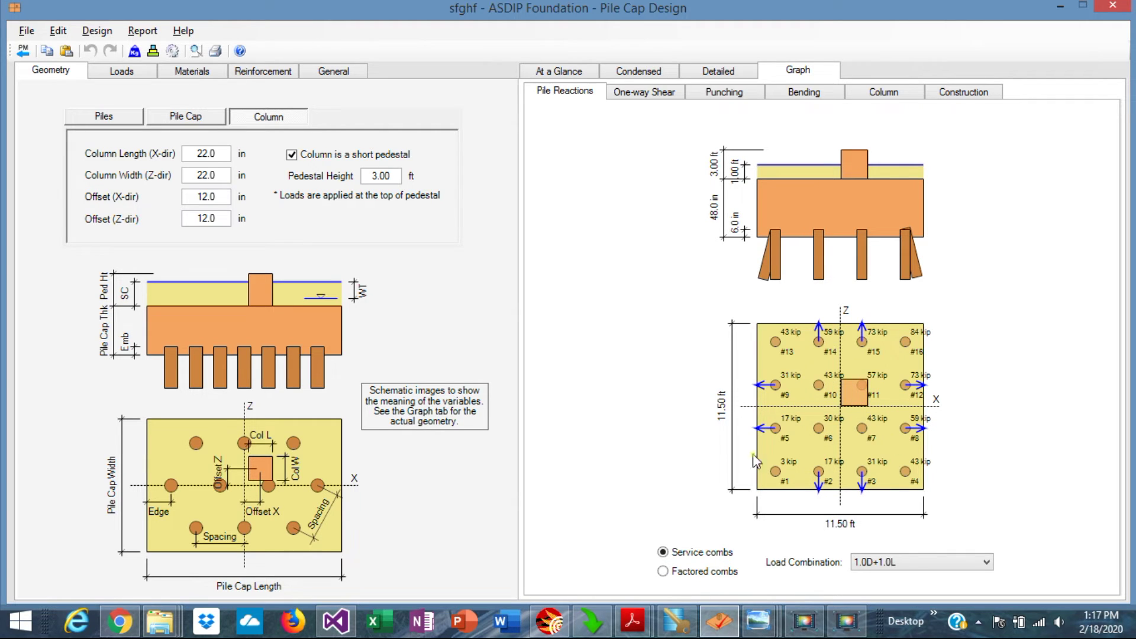
left_click(192, 71)
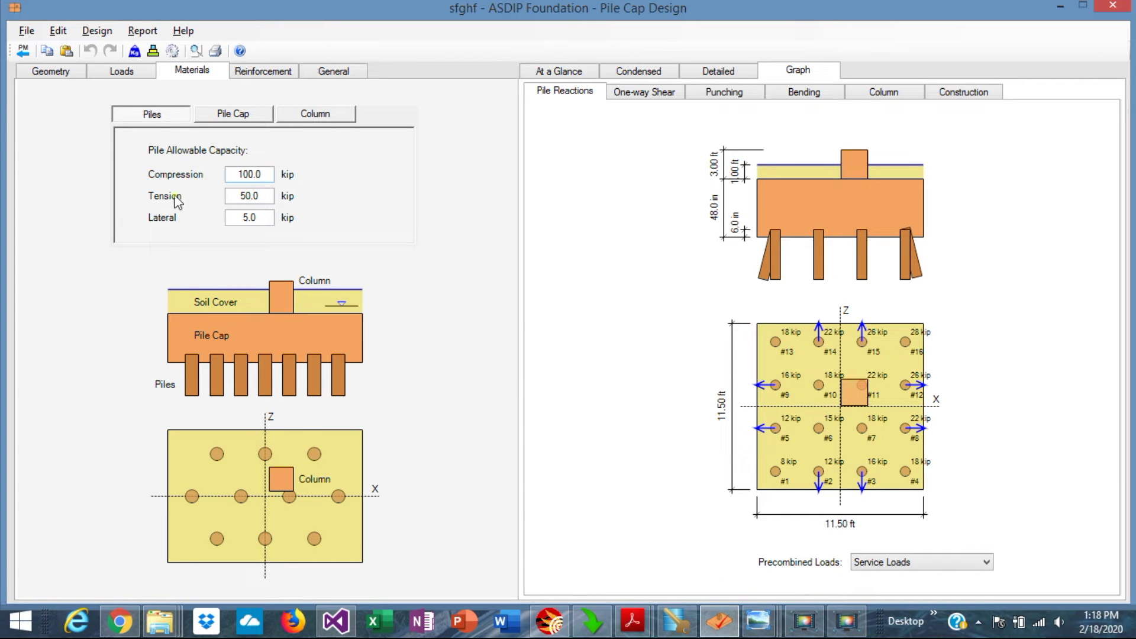
Show the 12 #8 each-way top and bottom reinforcement beside the all-OK At a Glance summary.
left_click(260, 74)
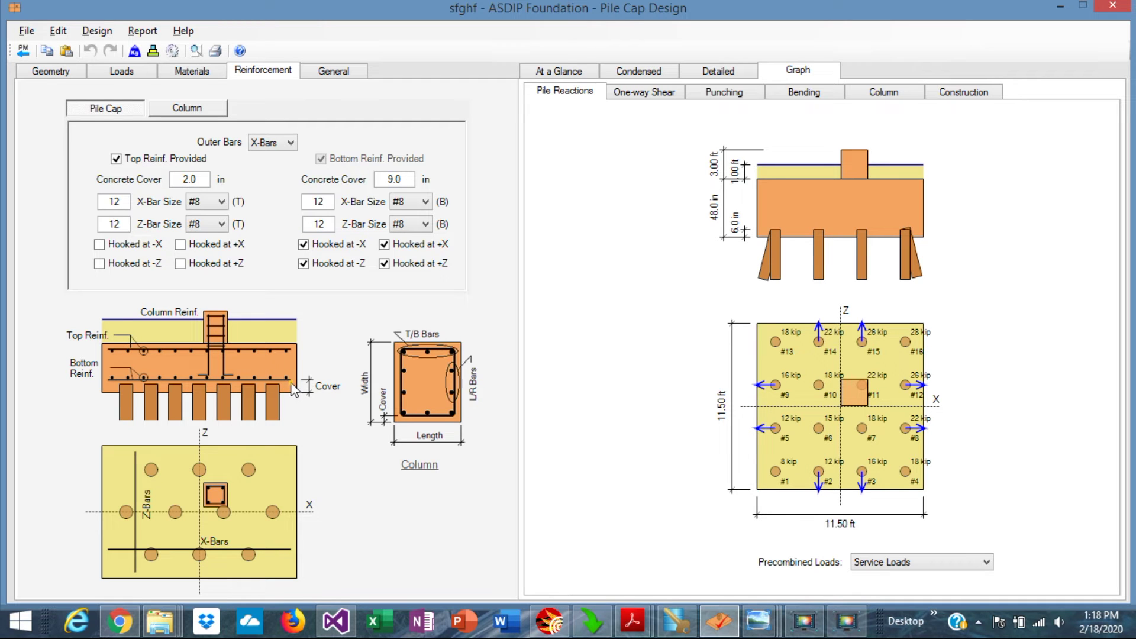
left_click(562, 73)
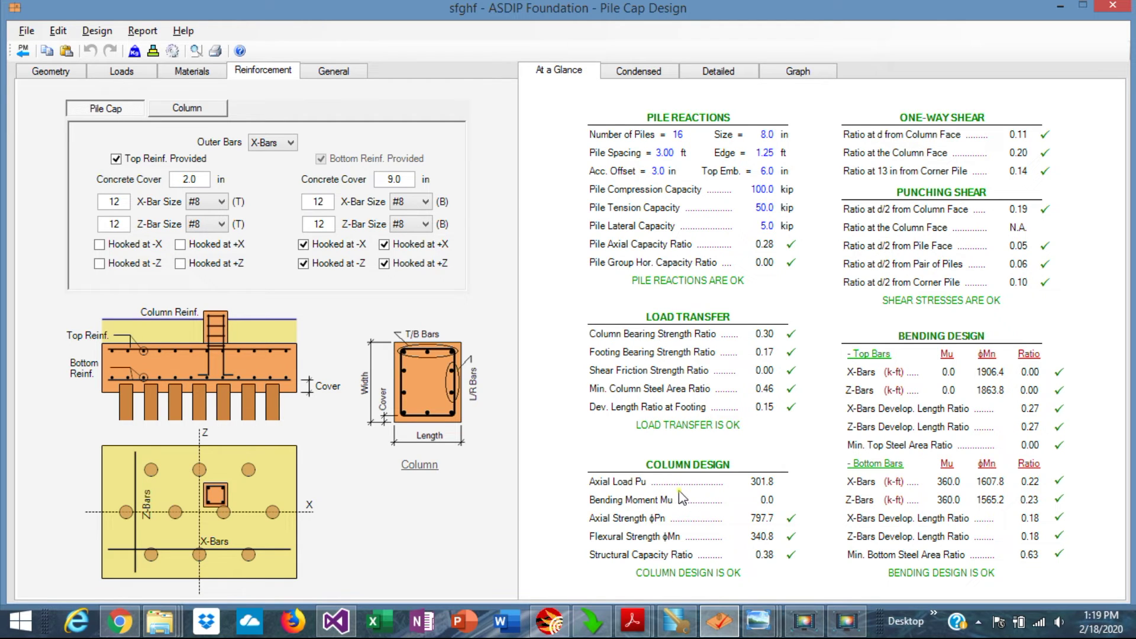
Scroll the condensed report to the punching shear, load transfer and column checks under ACI 318-14.
left_click(639, 71)
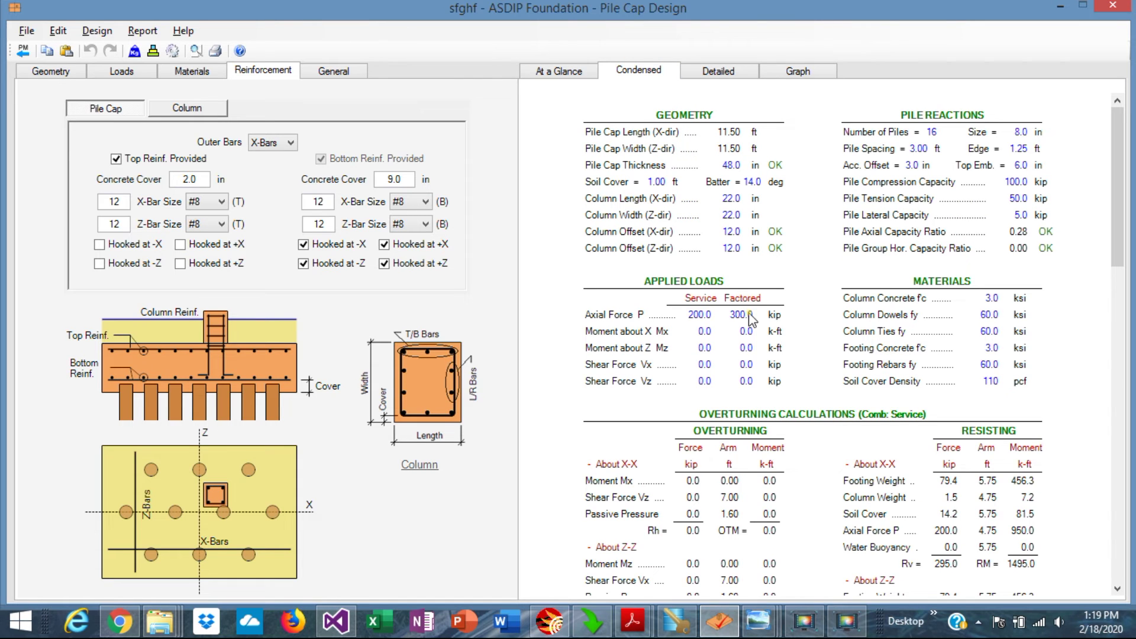
scroll(750, 319, "down", 5)
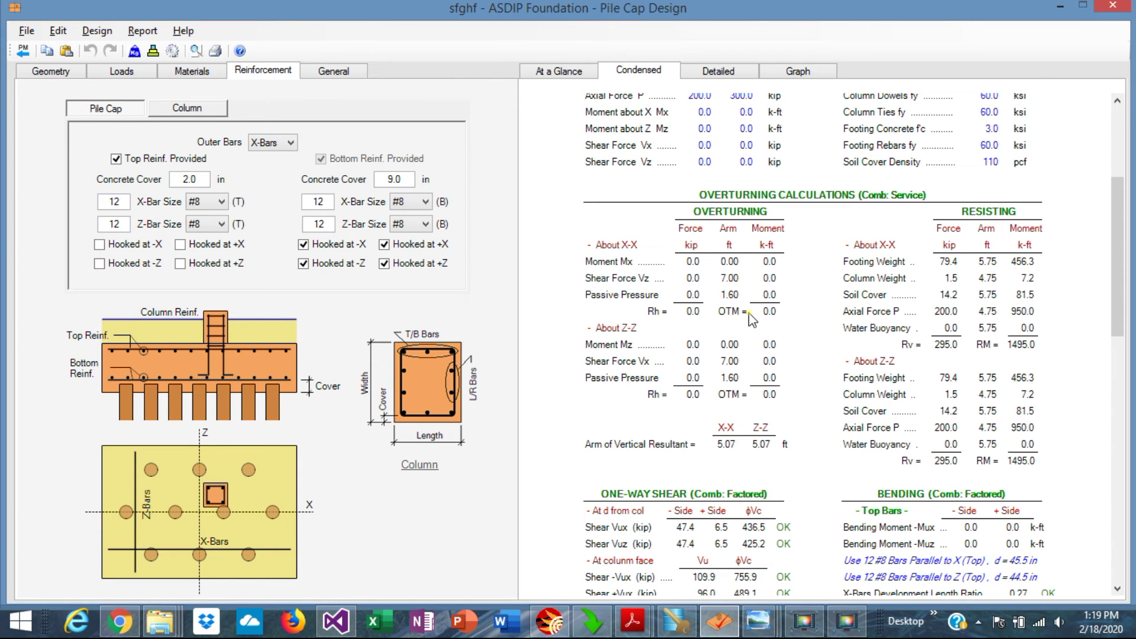
scroll(750, 320, "down", 4)
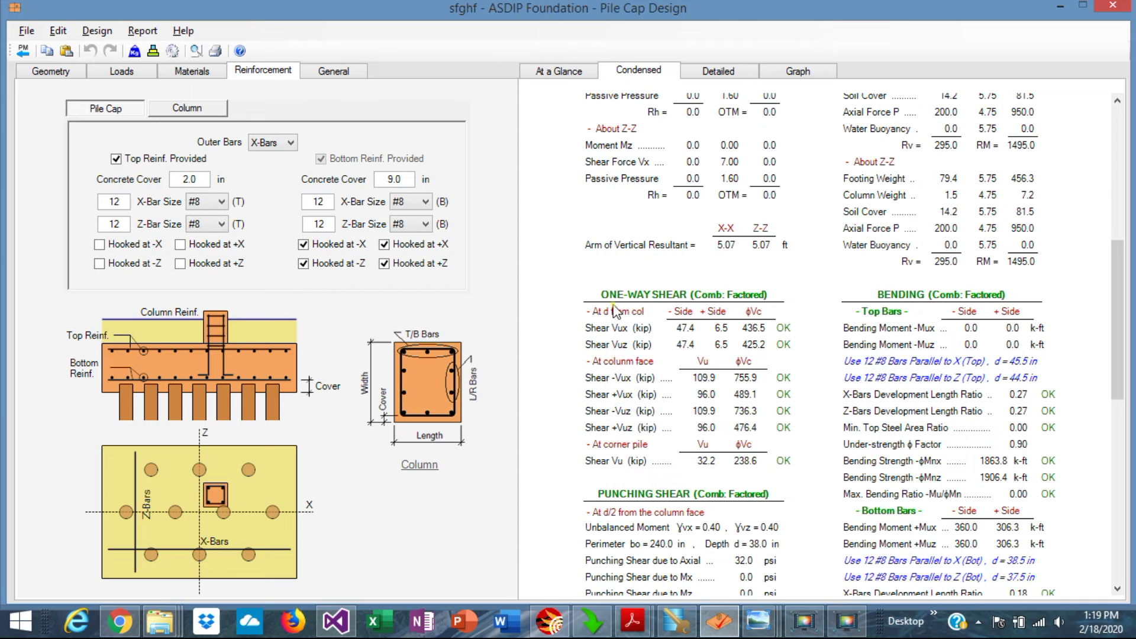
scroll(629, 322, "down", 2)
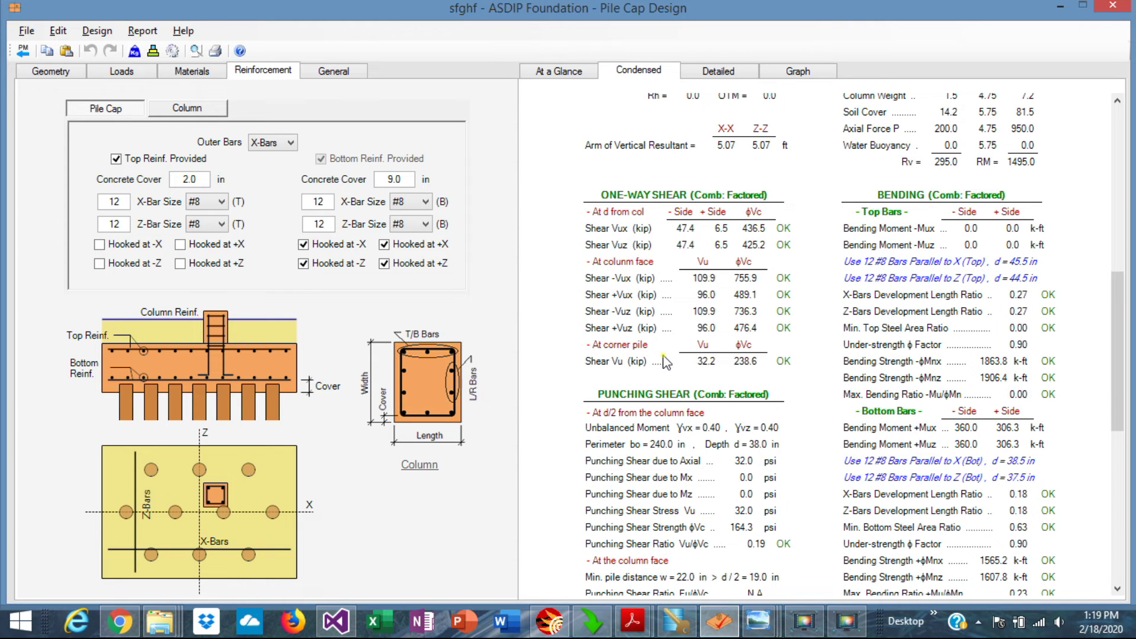
scroll(684, 397, "down", 4)
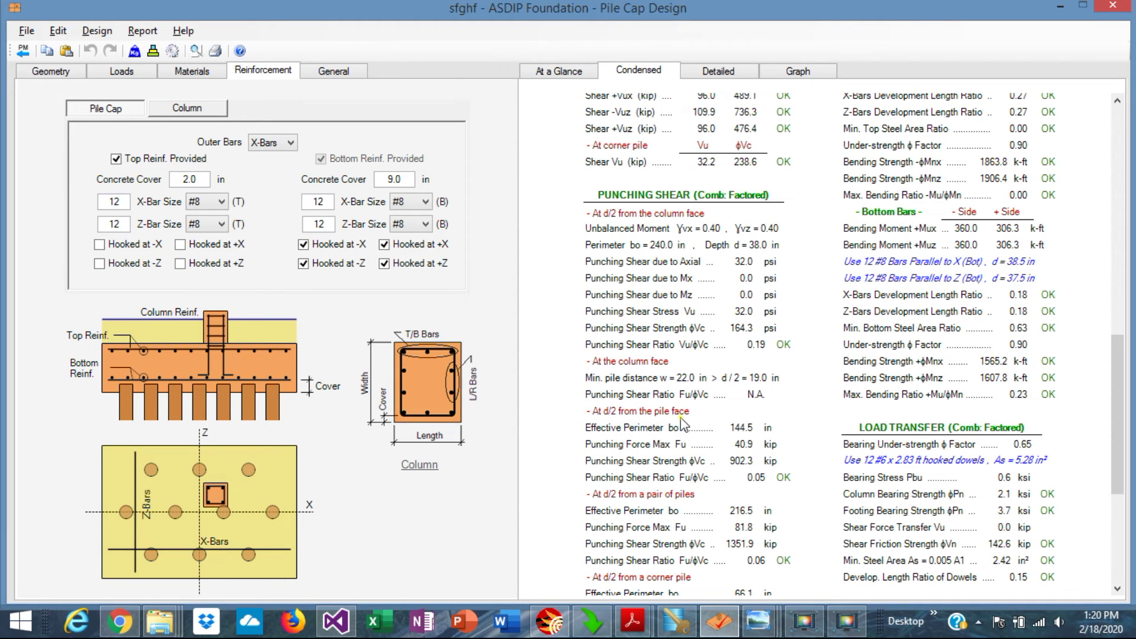
scroll(684, 423, "down", 2)
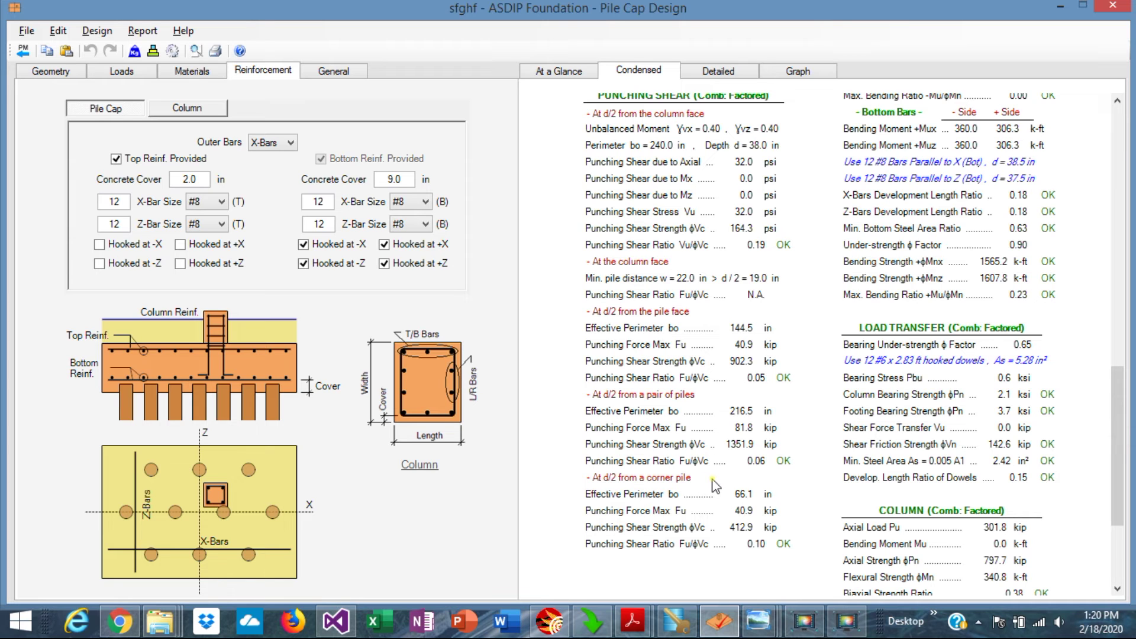
scroll(716, 486, "up", 5)
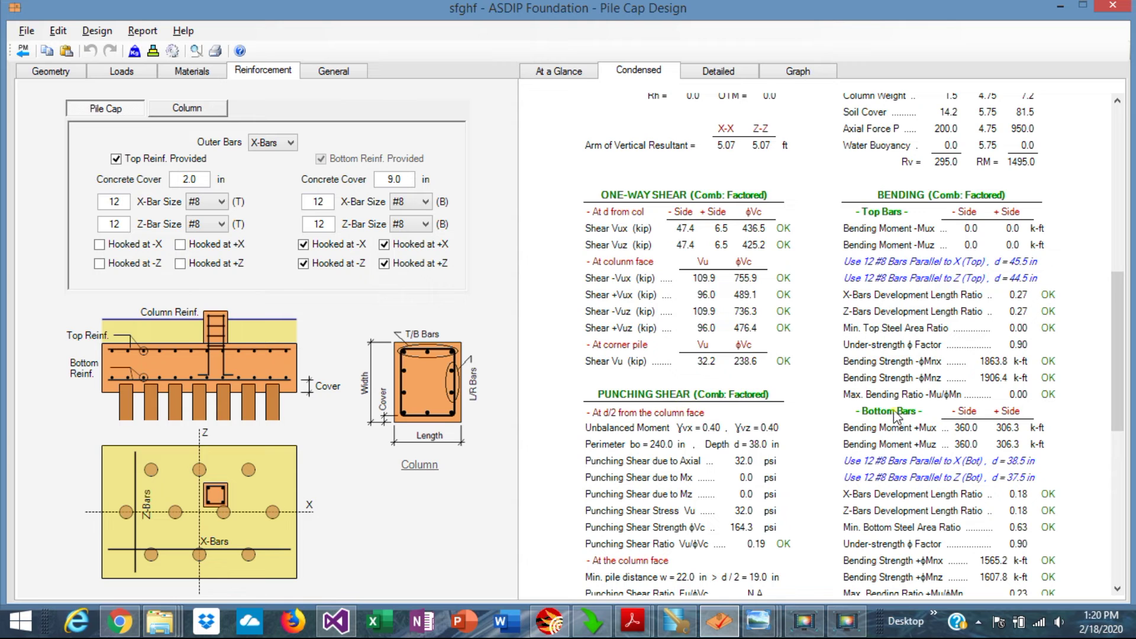
scroll(924, 382, "down", 3)
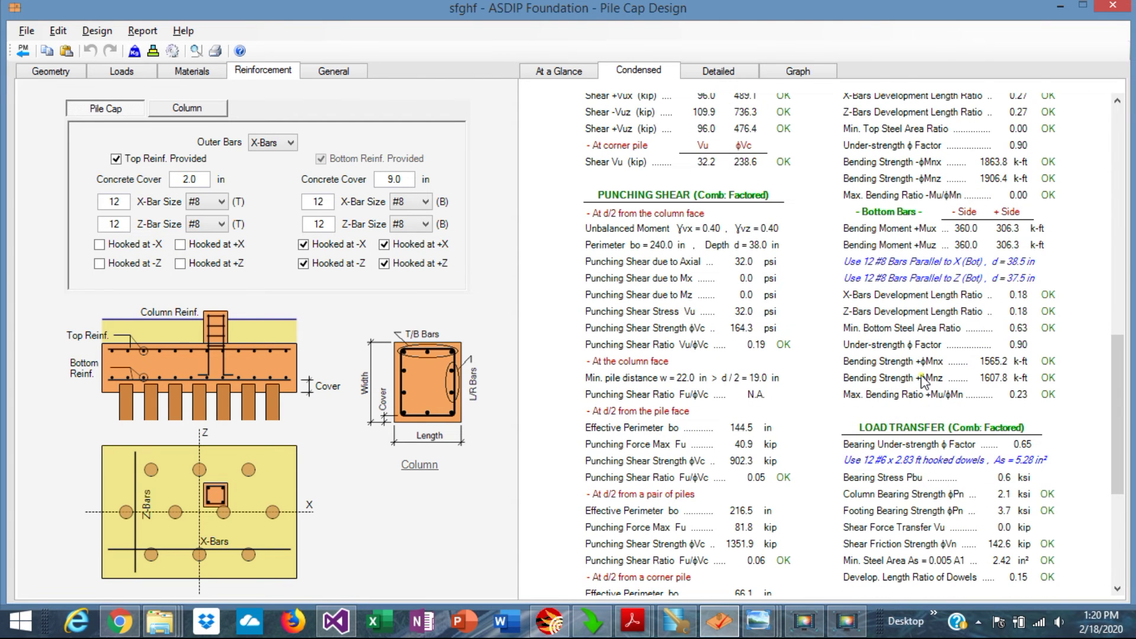
scroll(924, 382, "down", 3)
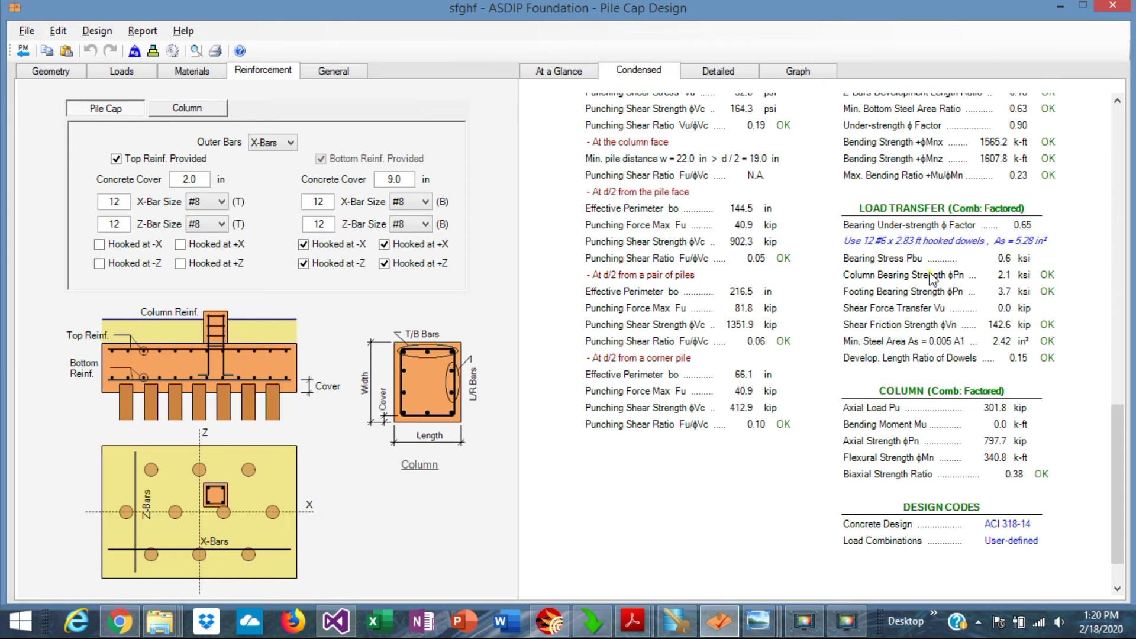
Scroll the detailed report from Overturning to Column Calculations, then graph the 1.0D+1.0L pile reactions.
left_click(718, 73)
scroll(784, 275, "down", 5)
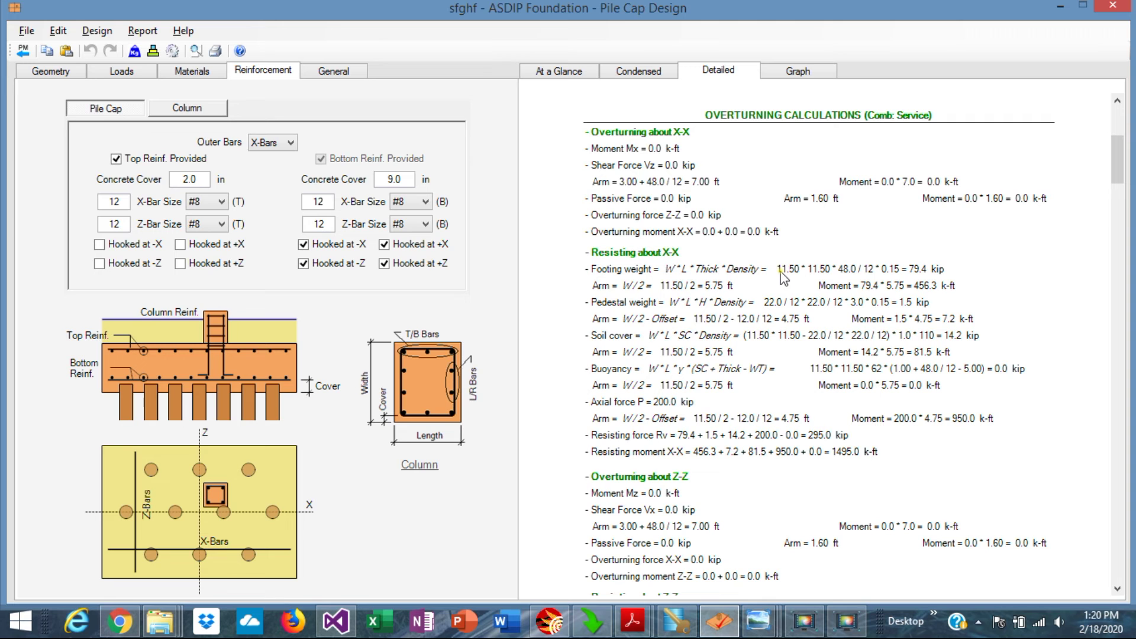
scroll(784, 276, "down", 6)
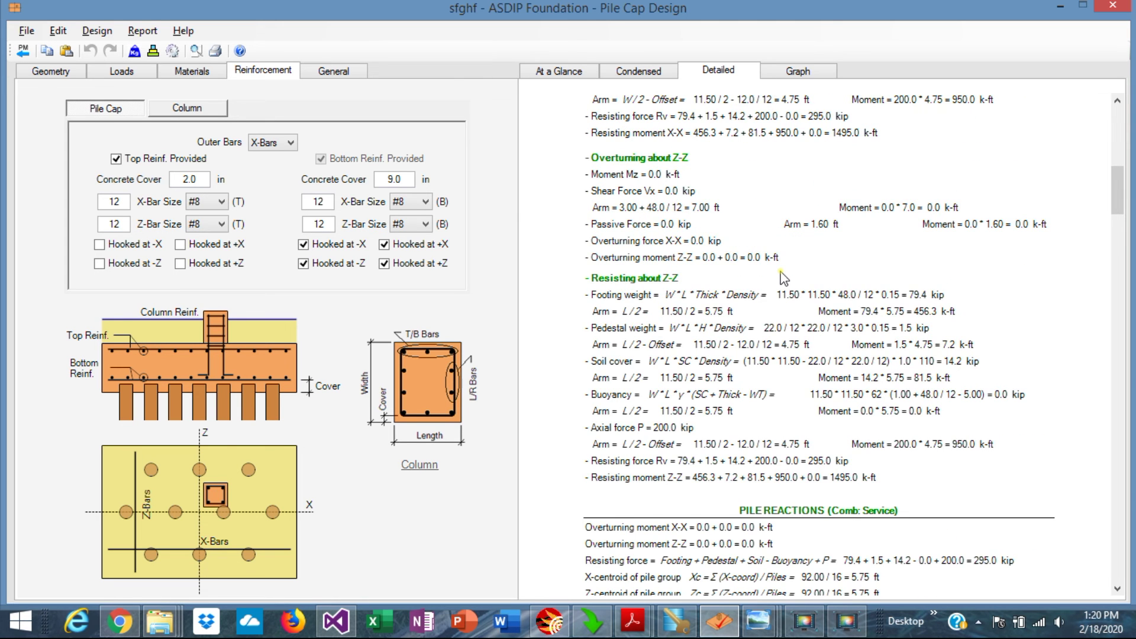
scroll(784, 278, "down", 7)
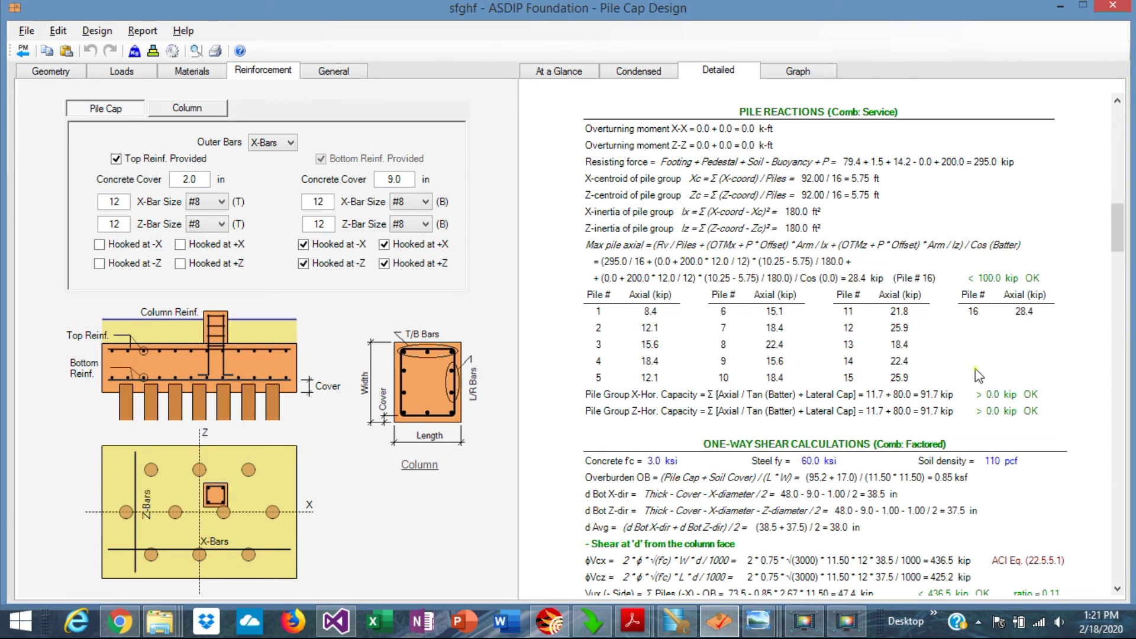
scroll(865, 353, "down", 2)
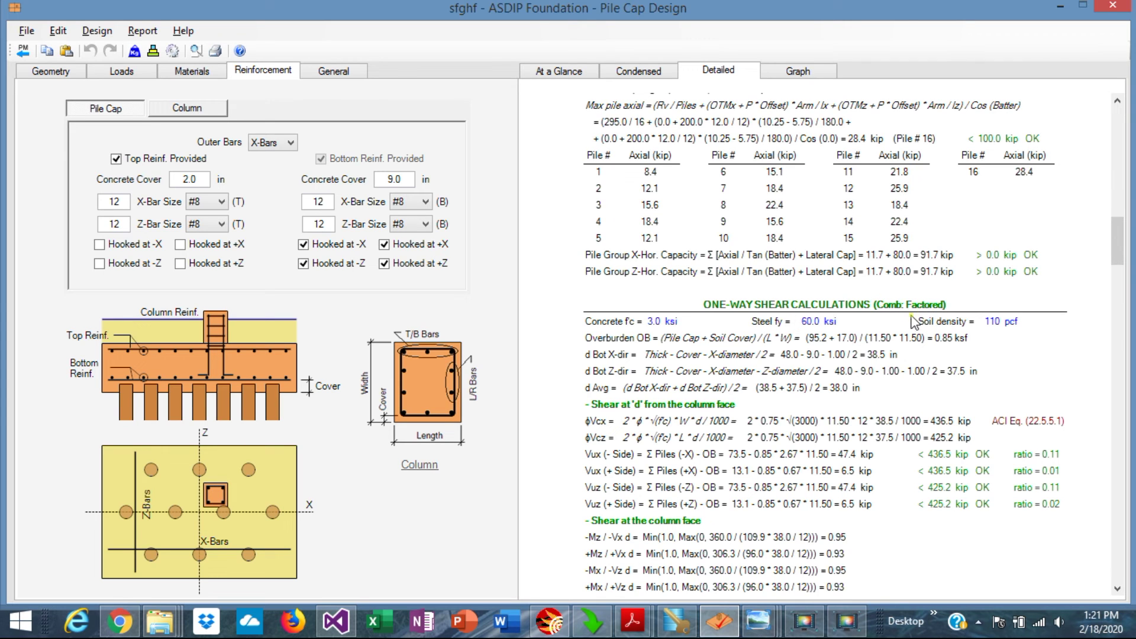
scroll(911, 450, "down", 7)
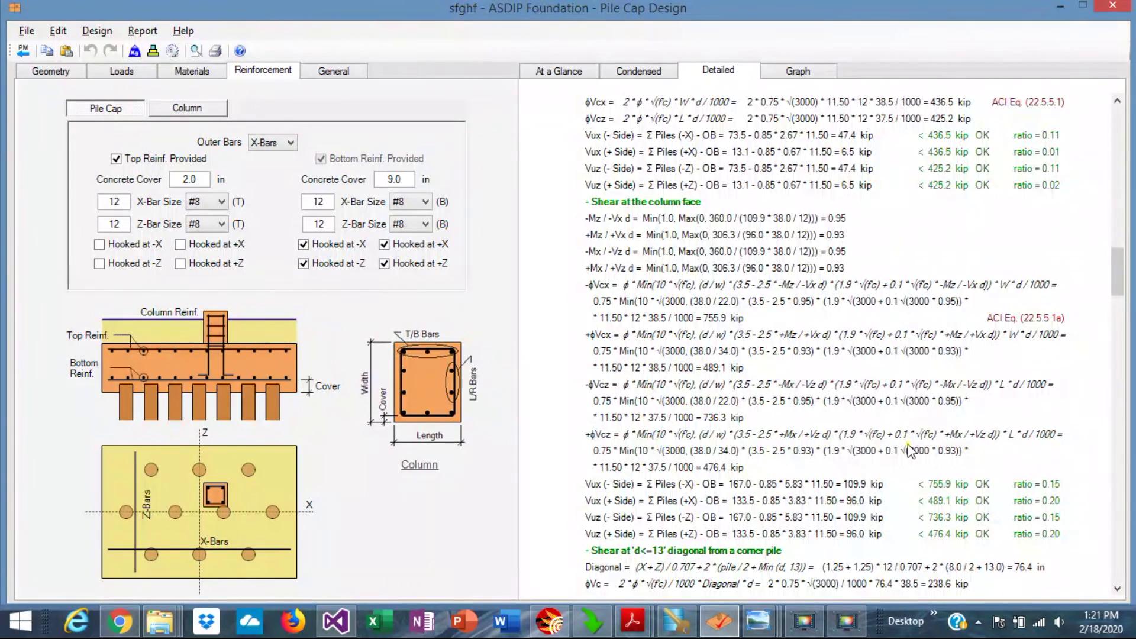
scroll(912, 452, "down", 3)
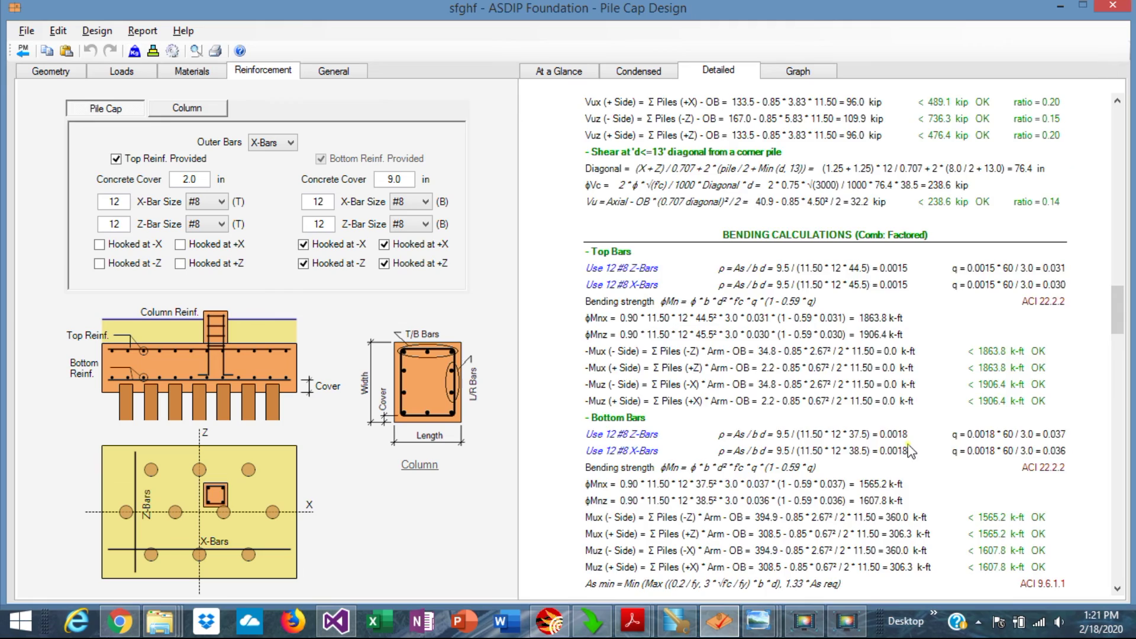
scroll(911, 451, "down", 3)
scroll(910, 451, "down", 7)
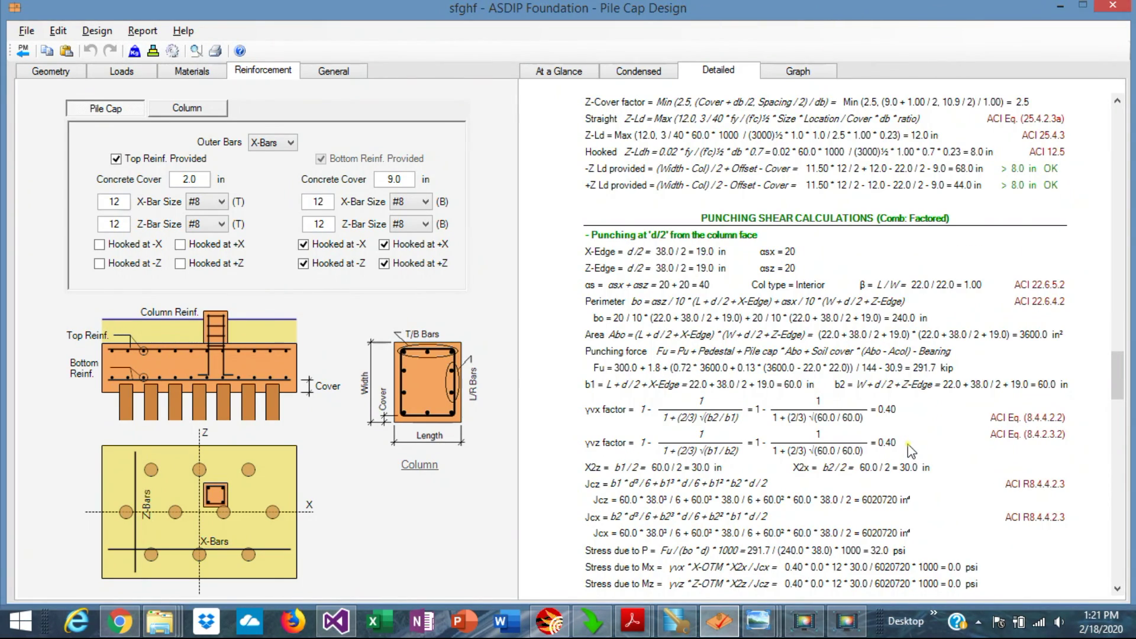
scroll(910, 451, "down", 3)
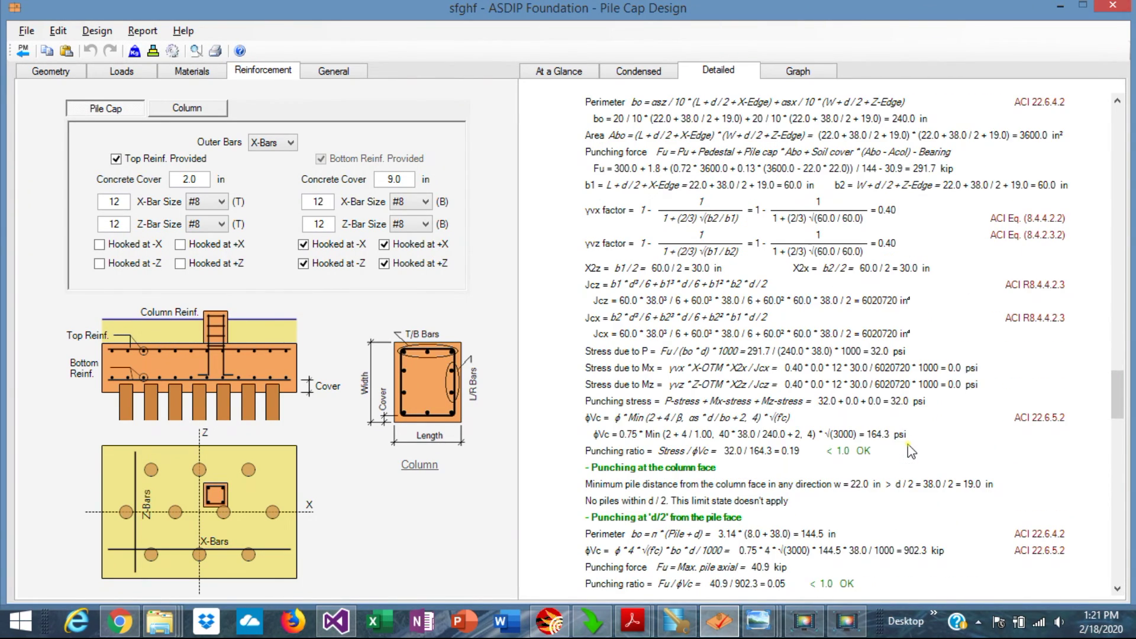
scroll(872, 328, "down", 6)
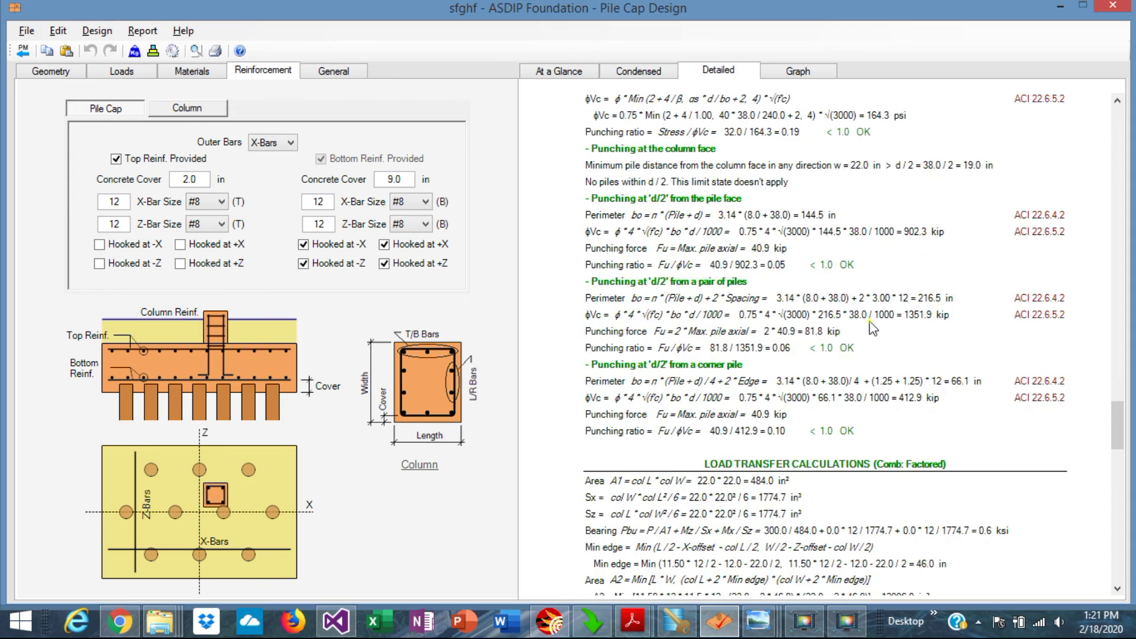
scroll(872, 327, "down", 6)
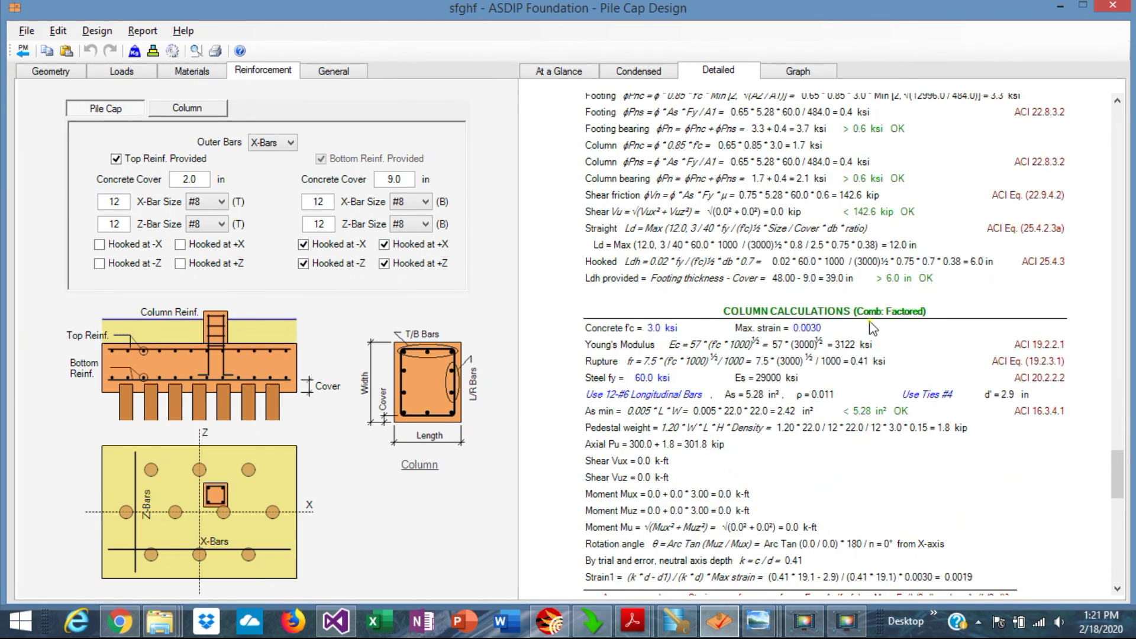
scroll(872, 327, "down", 2)
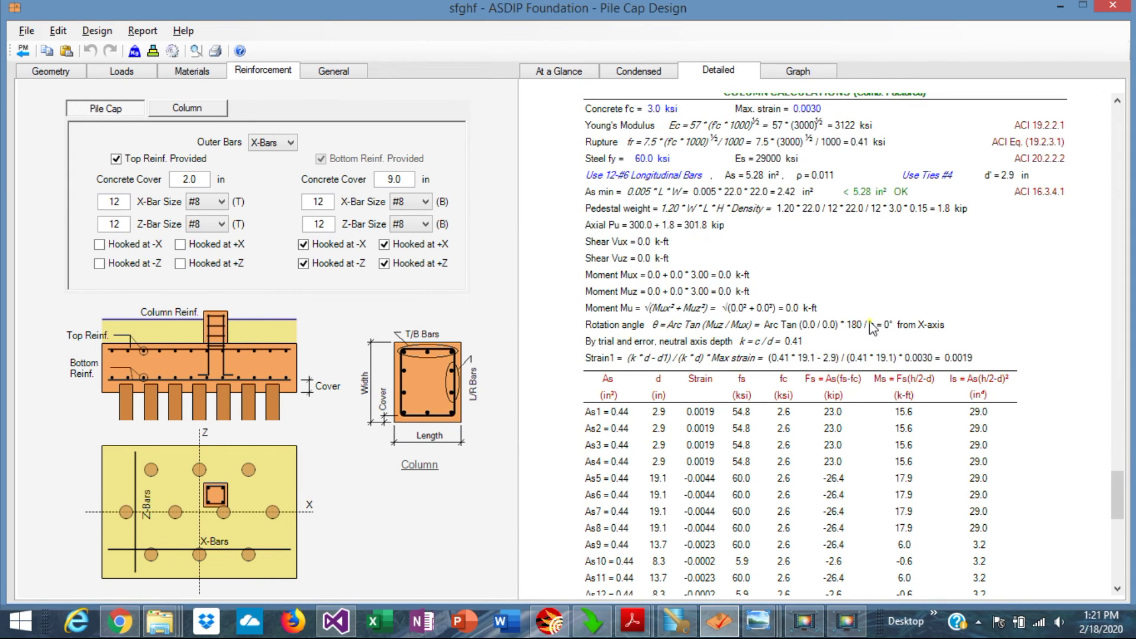
left_click(797, 72)
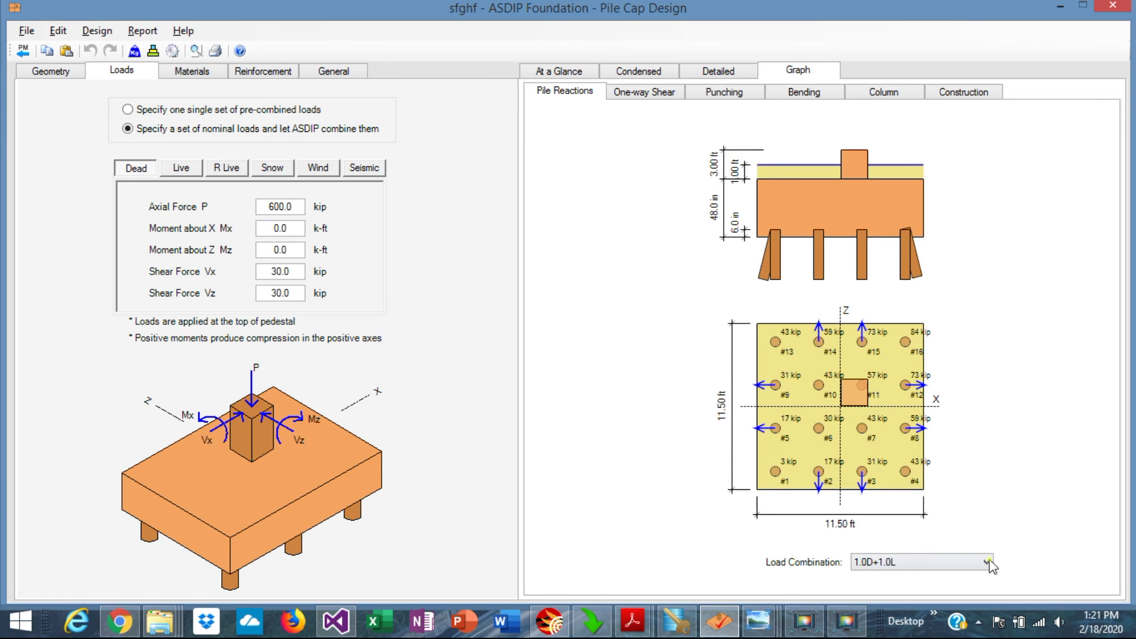
Graph pile reactions for 1.0D+1.0Lr, then one-way shear at the column face.
left_click(988, 562)
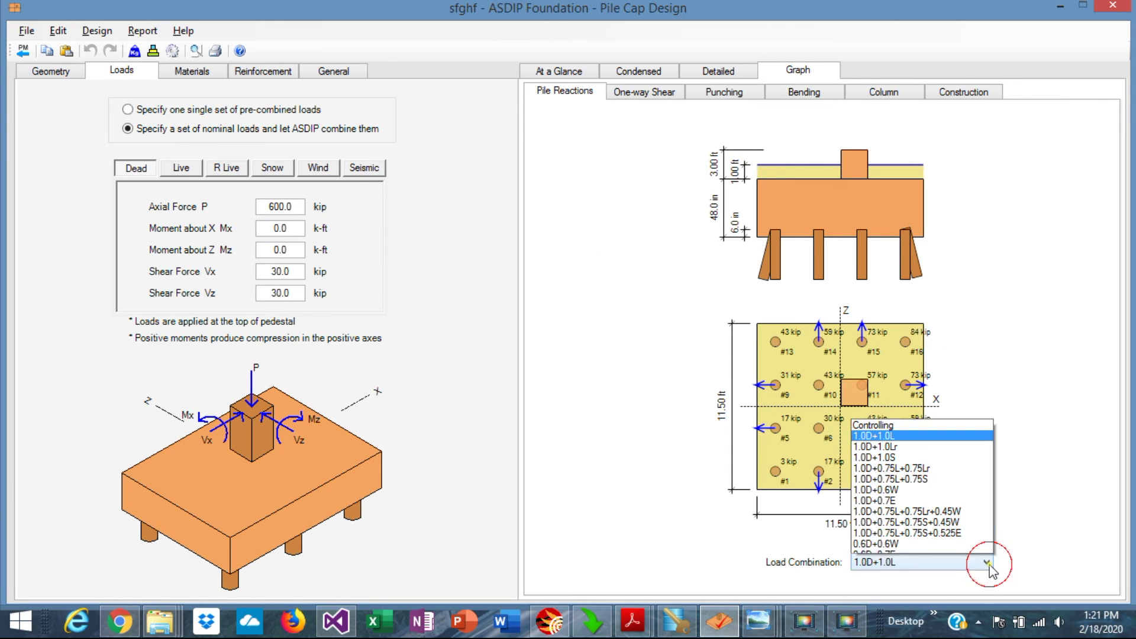
left_click(915, 444)
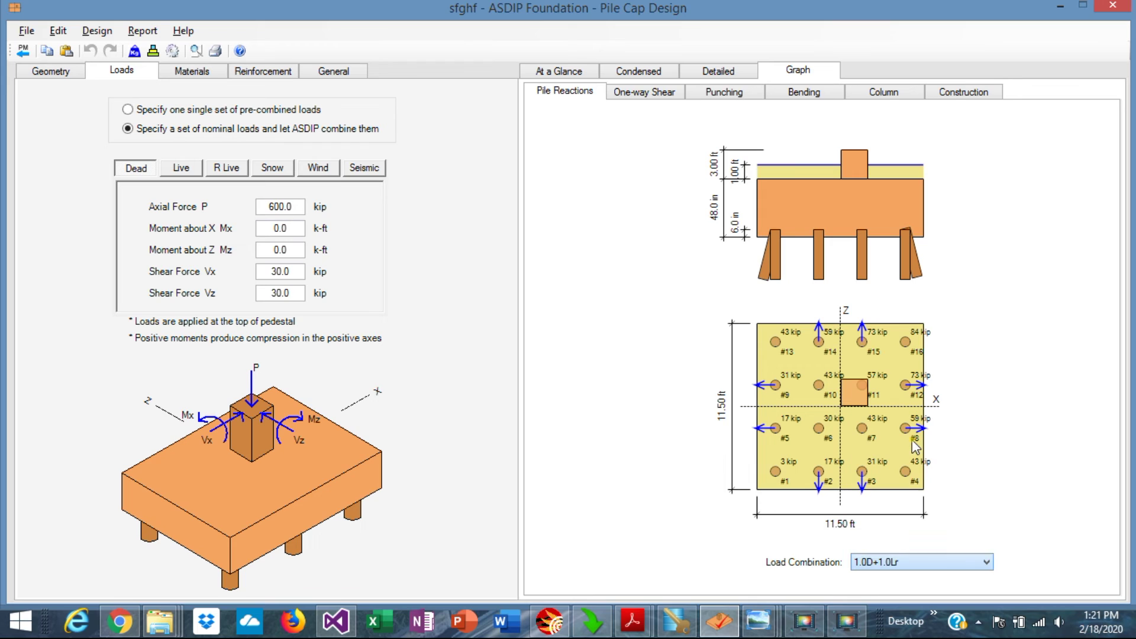
left_click(645, 95)
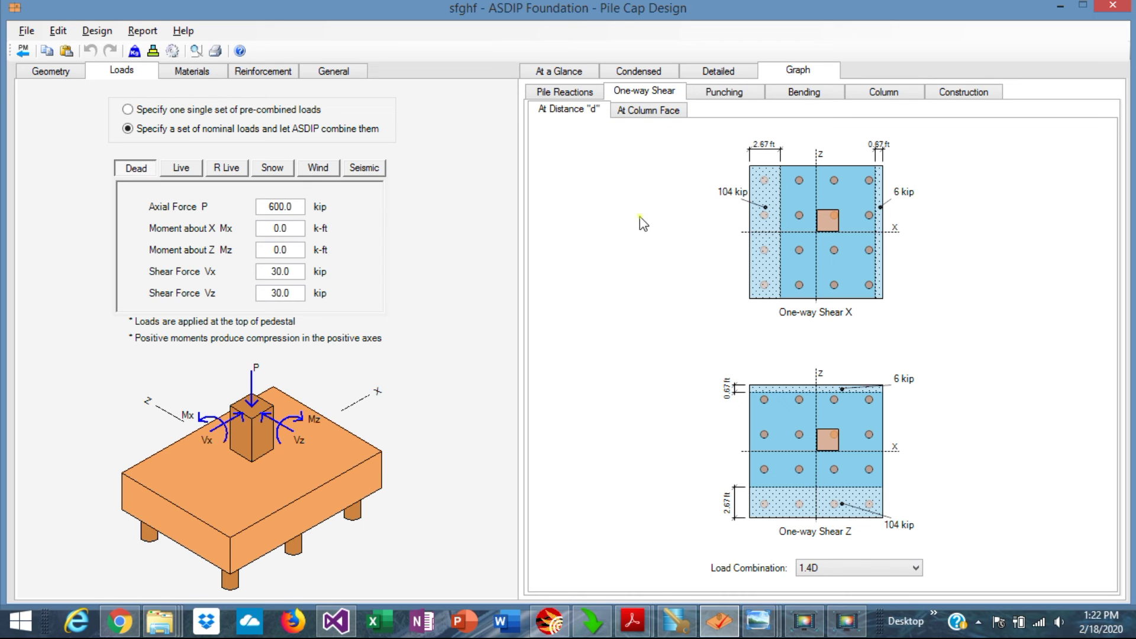
left_click(652, 113)
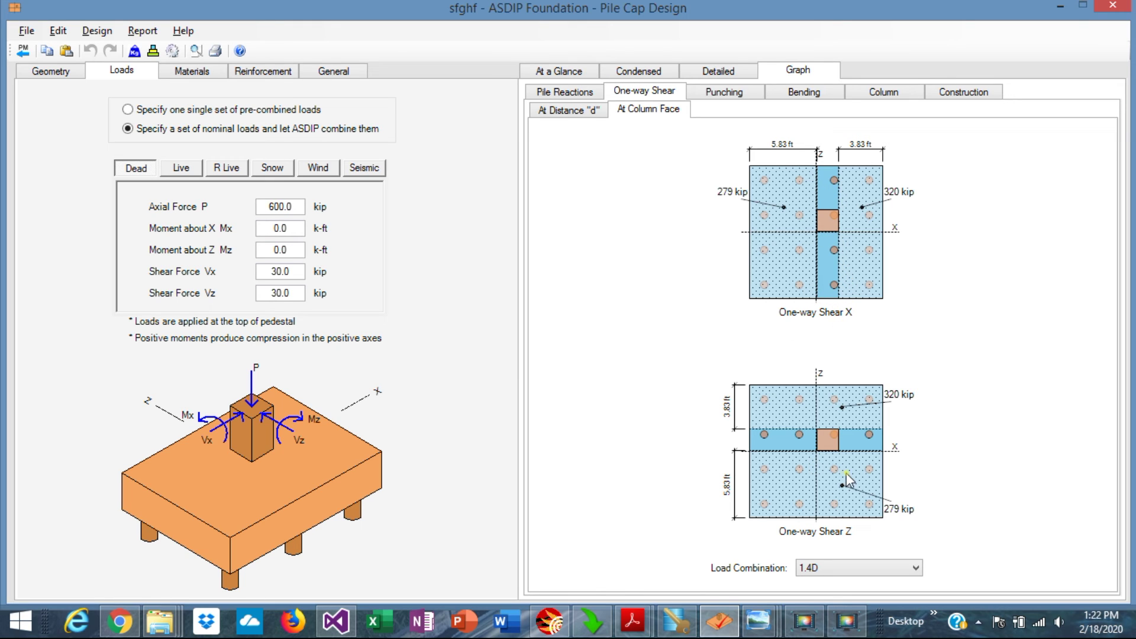
Switch from the column-face one-way shear graph to the punching shear graphs.
left_click(713, 95)
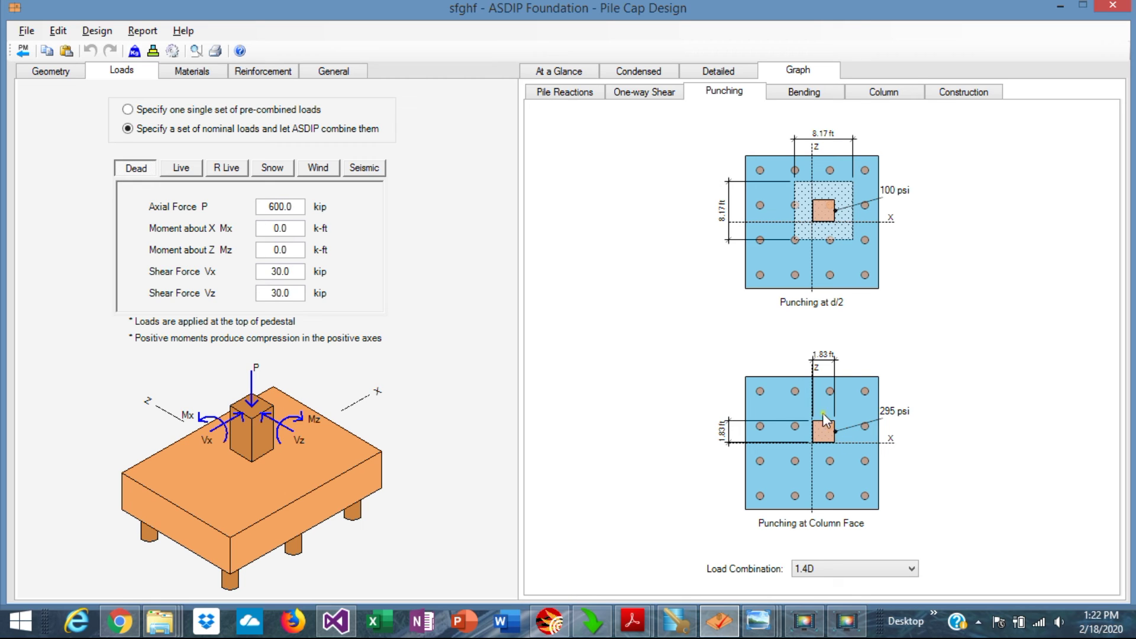
Review the bending moment graphs and the 22.0 in column interaction diagram, ending on the Construction drawings.
left_click(806, 93)
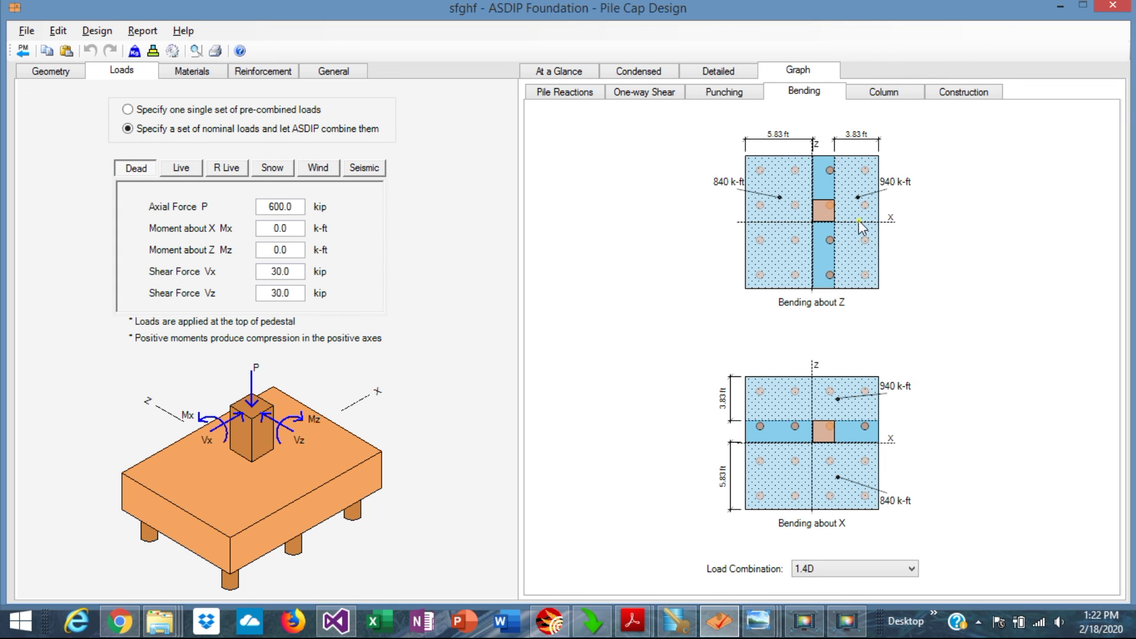
left_click(873, 95)
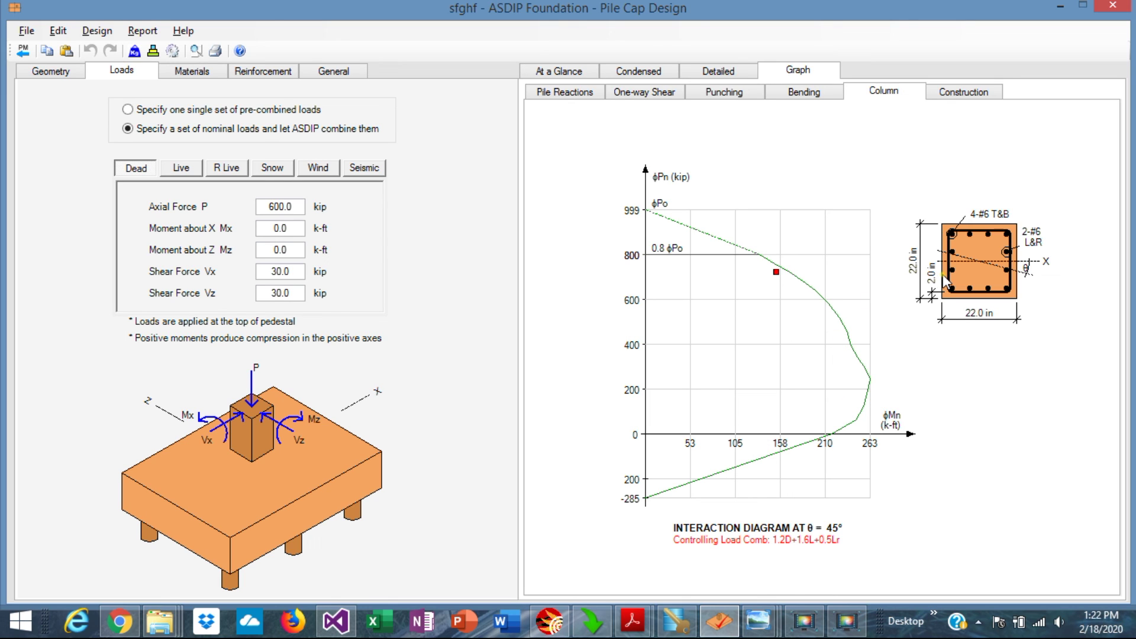
left_click(956, 96)
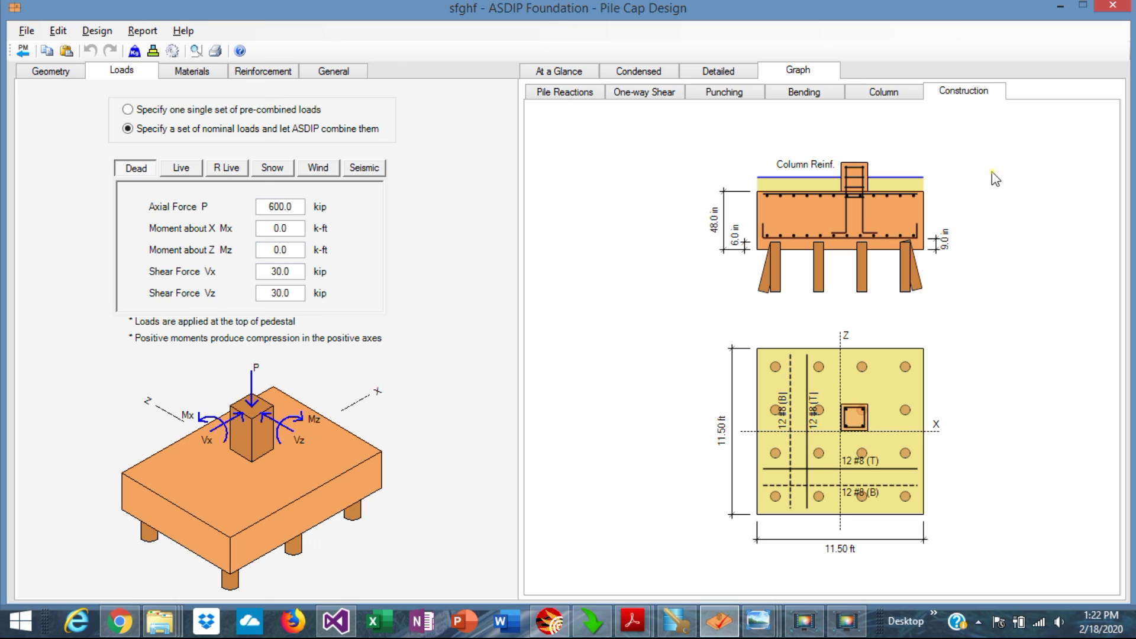